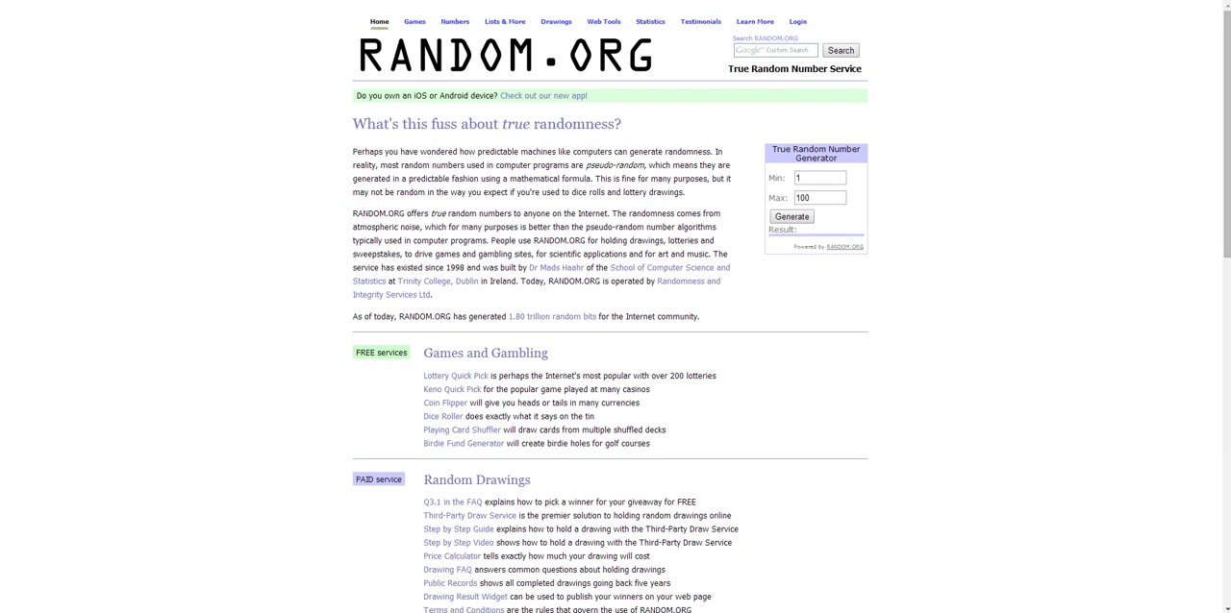
Set the generator's maximum to 12 and bring up the giveaway entry list
double_click(806, 197)
text(12)
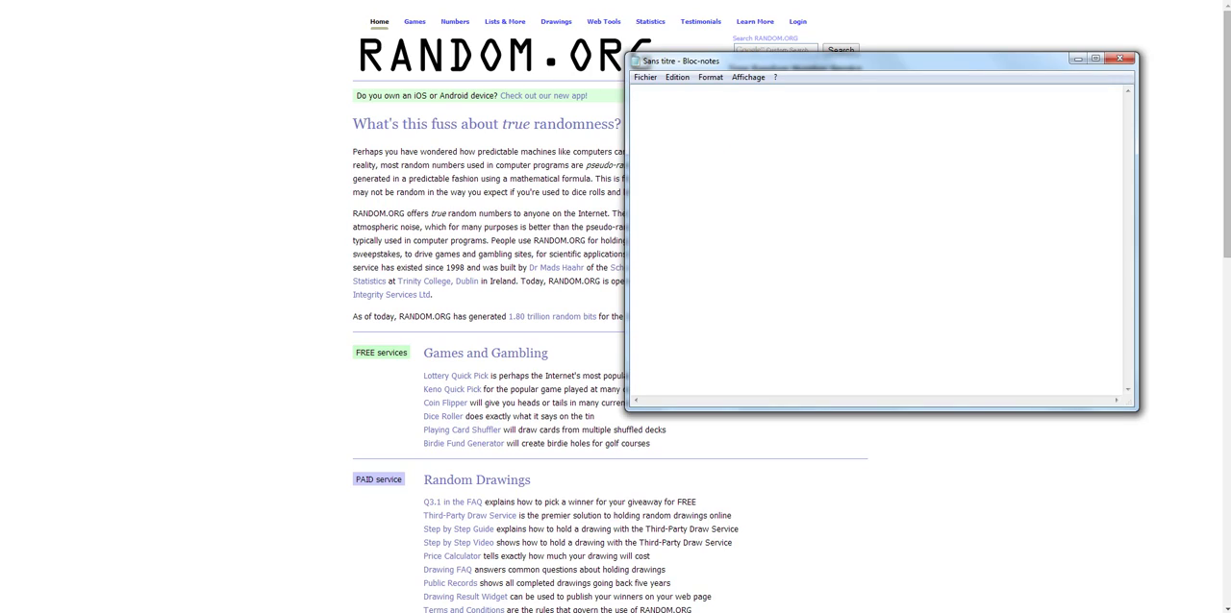
key(alt+Tab)
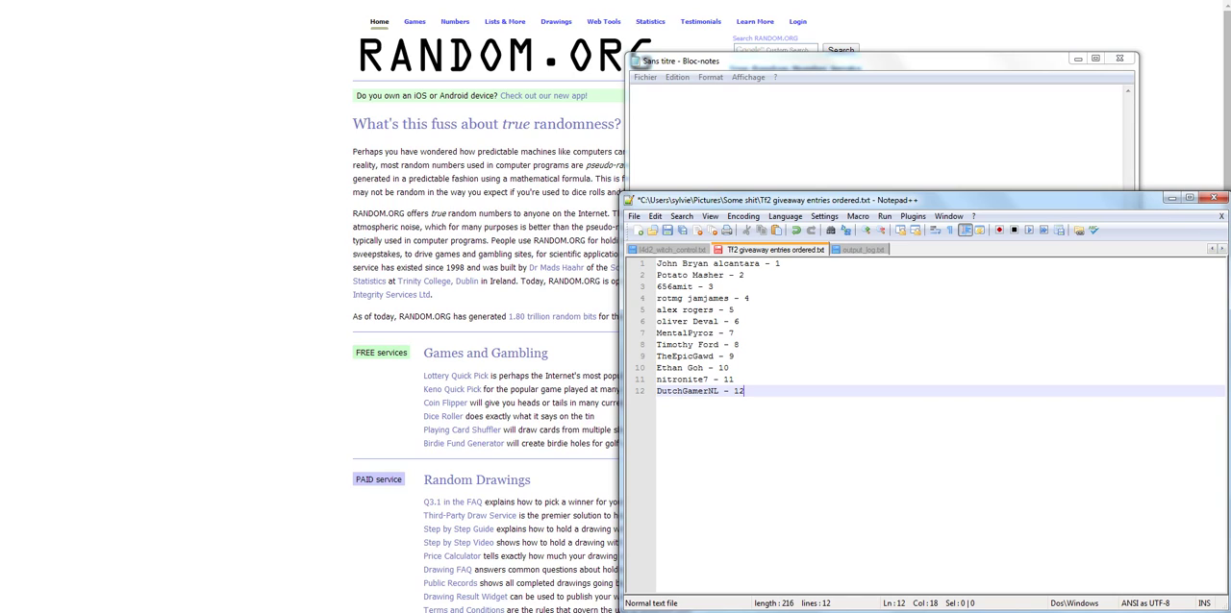
Generate a random number from 1 to 12 twice in the True Random Number Generator
key(alt+Tab)
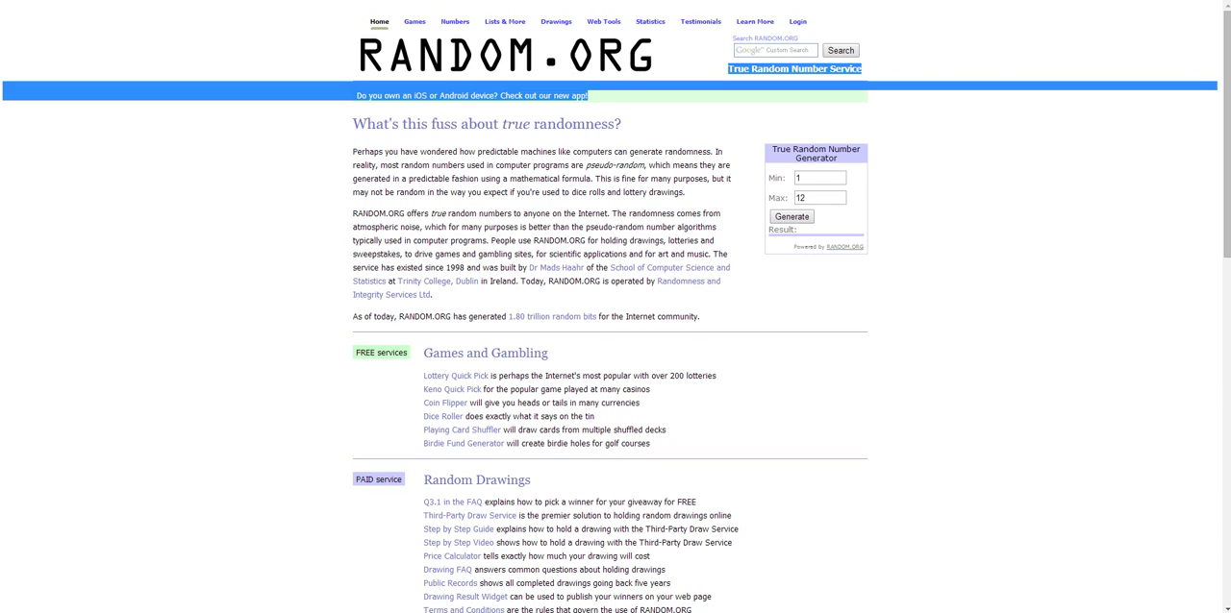
click(791, 216)
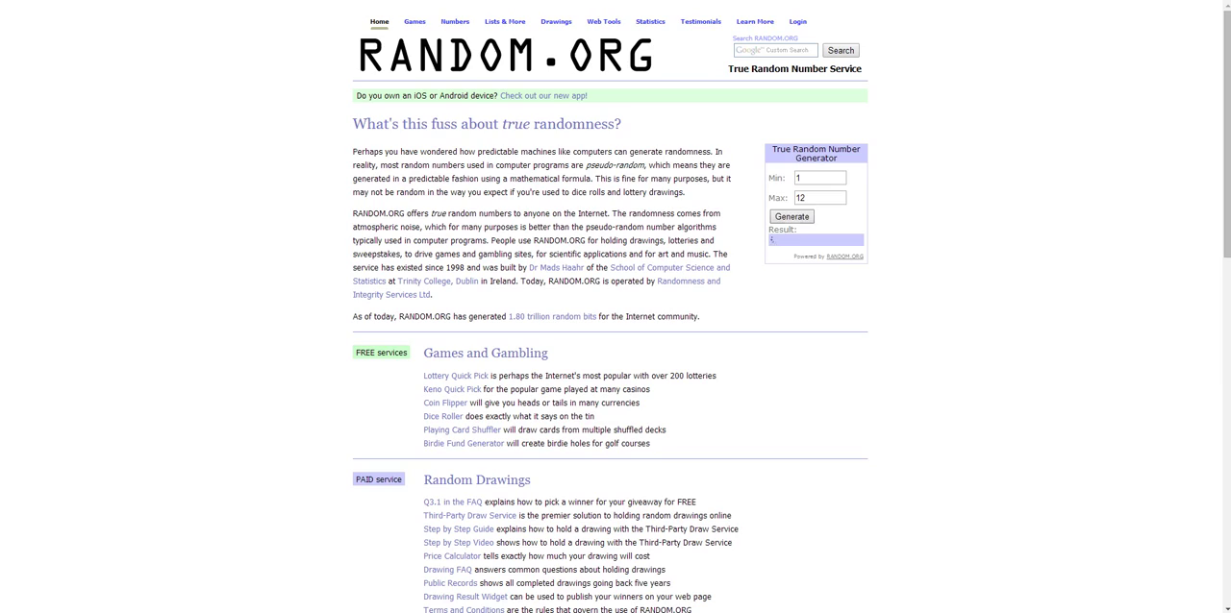
click(791, 216)
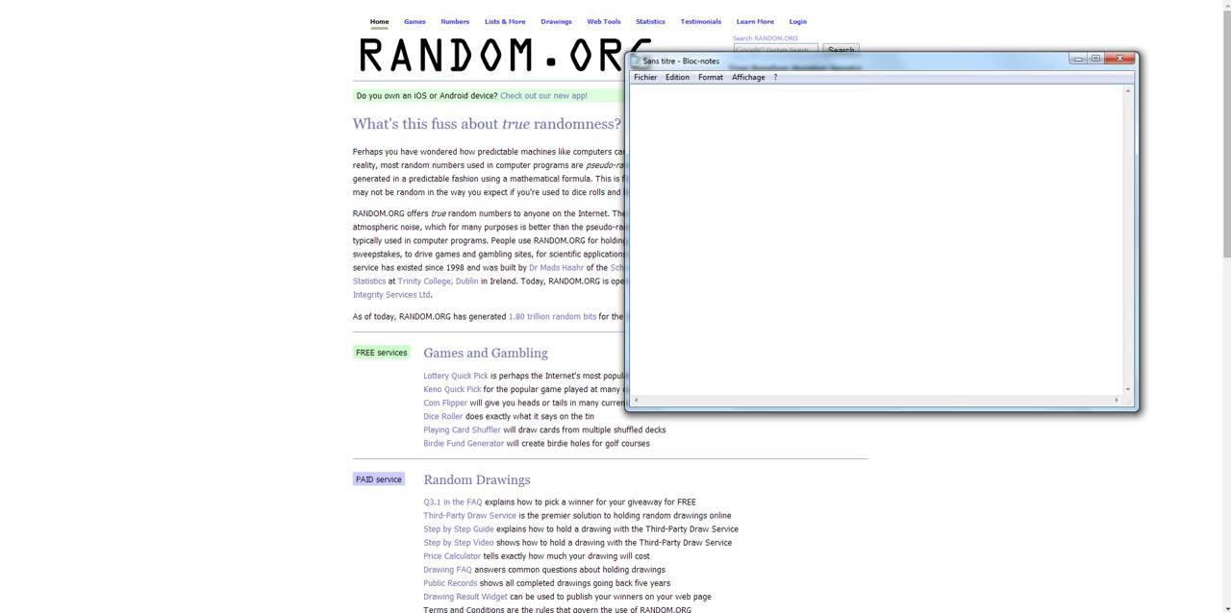
Bring the Notepad++ giveaway entries file back over the RANDOM.ORG page
key(alt+Tab)
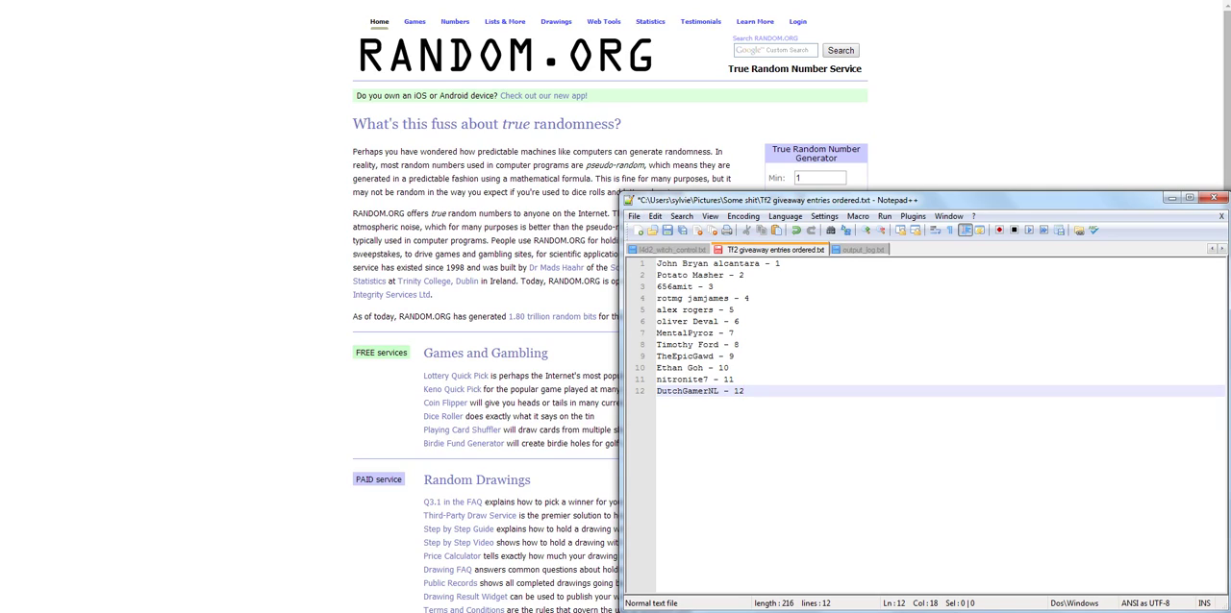
Close the giveaway list without saving, revealing the result 10 from 1–12
click(1213, 198)
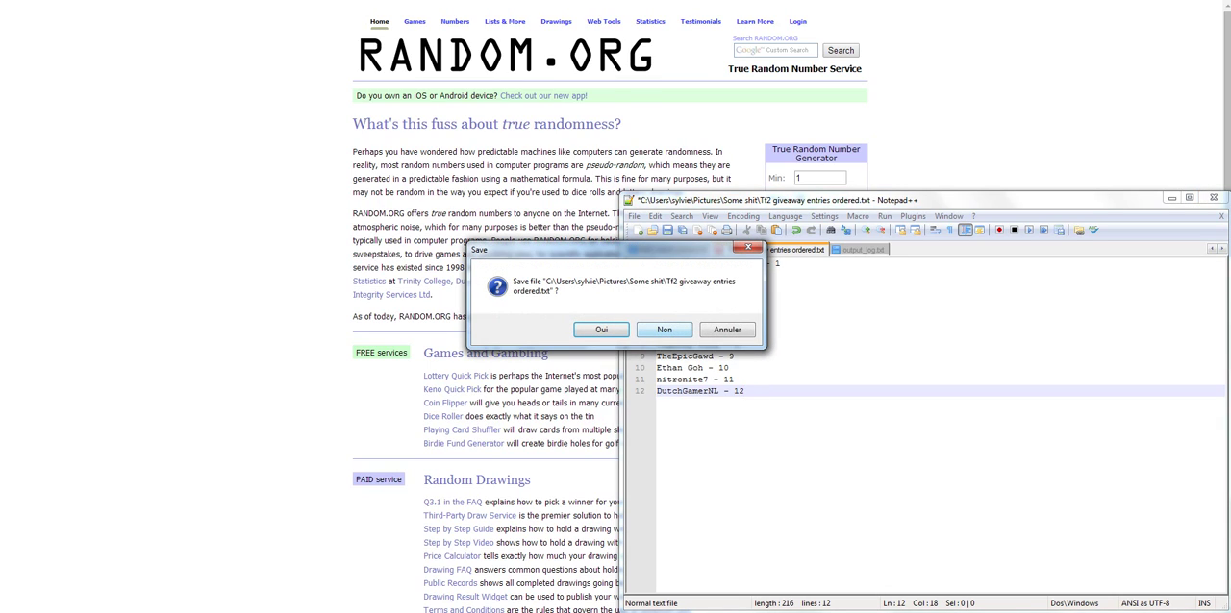
click(664, 329)
drag(192, 276, 443, 294)
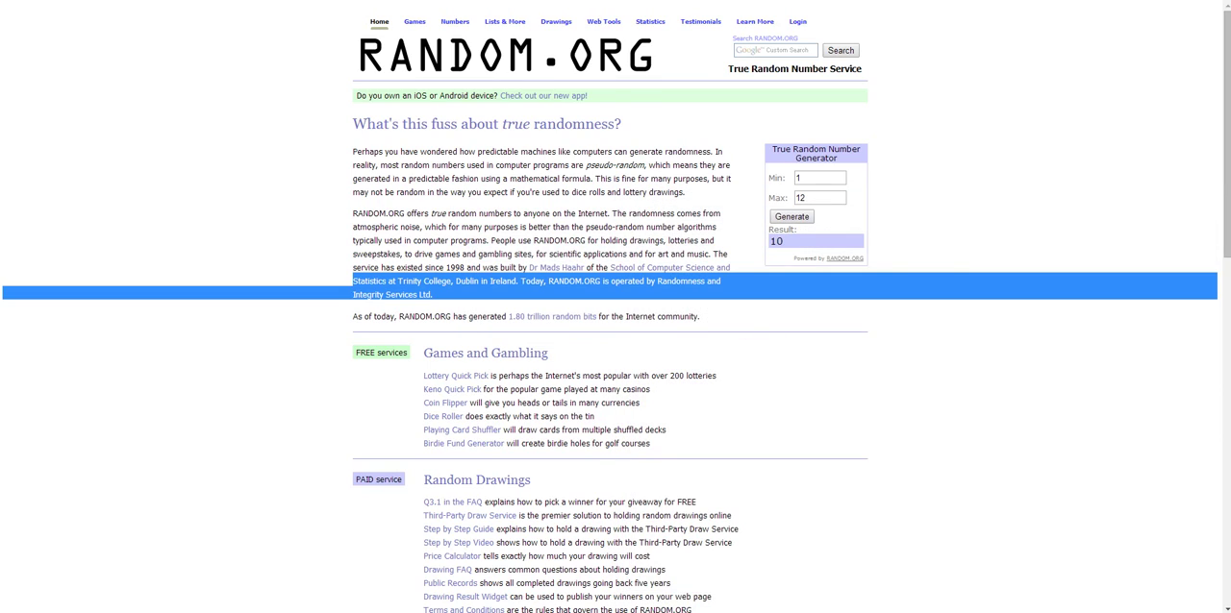